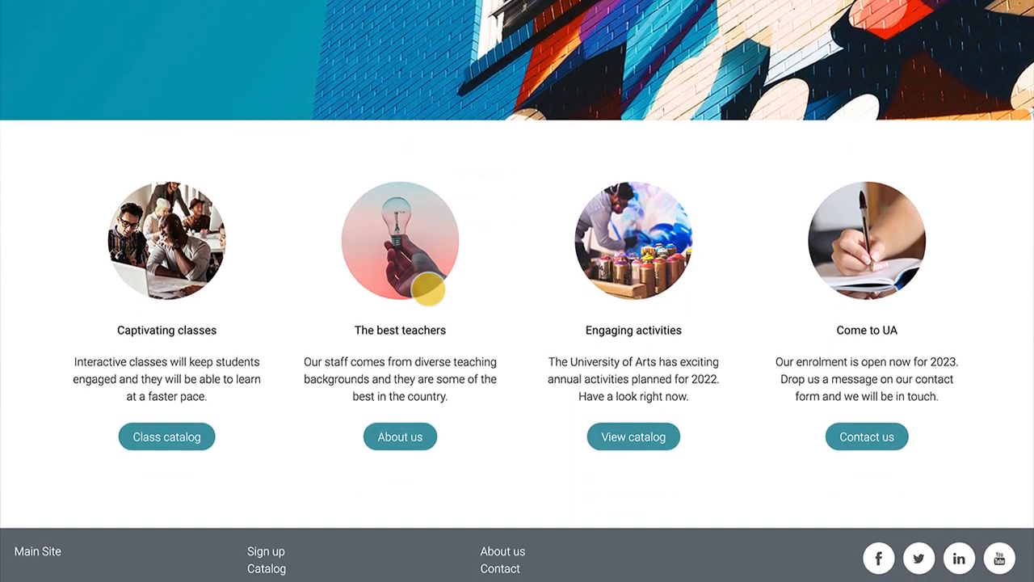
Review the portal's home page as a visitor and open its About us page
scroll(428, 289, "up", 3)
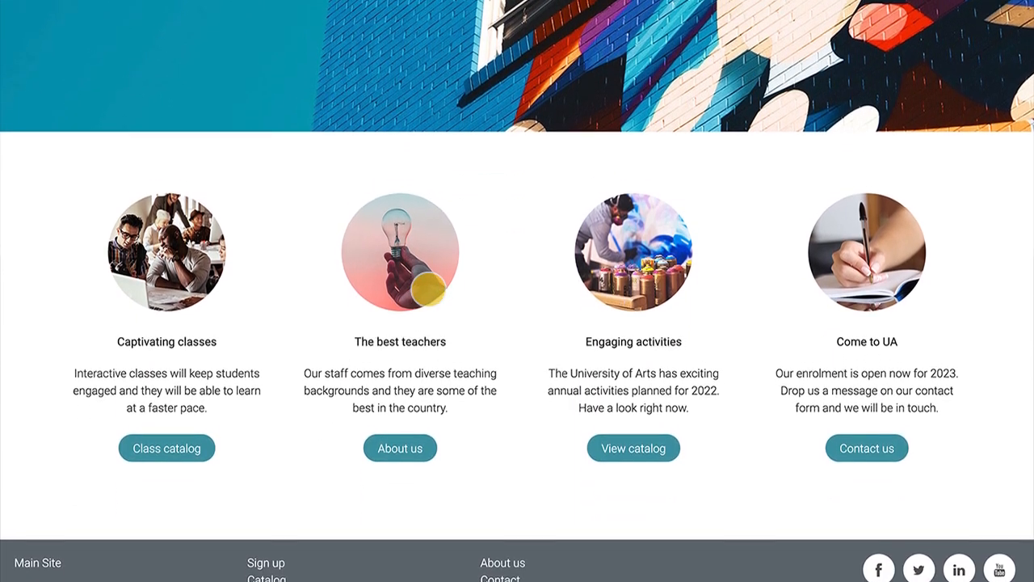
scroll(428, 290, "up", 3)
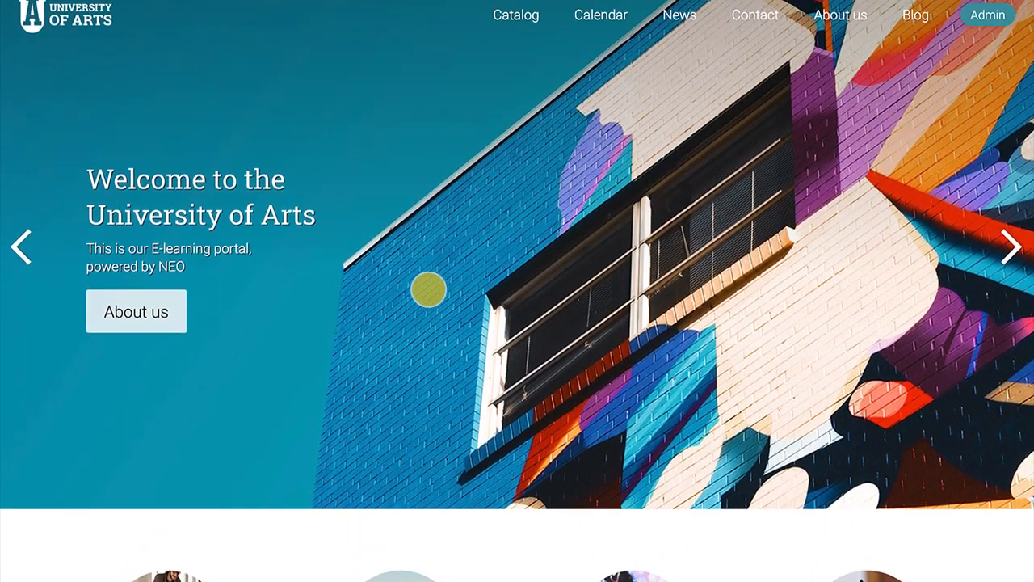
left_click(824, 32)
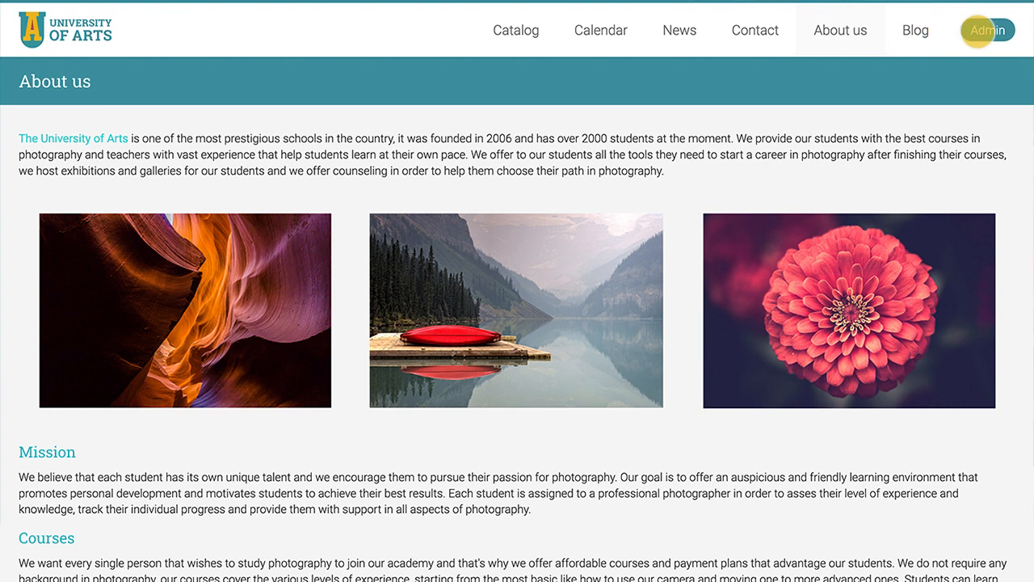
In the portal's theme settings, allow users to select a separate accessibility theme via their profile settings
left_click(986, 30)
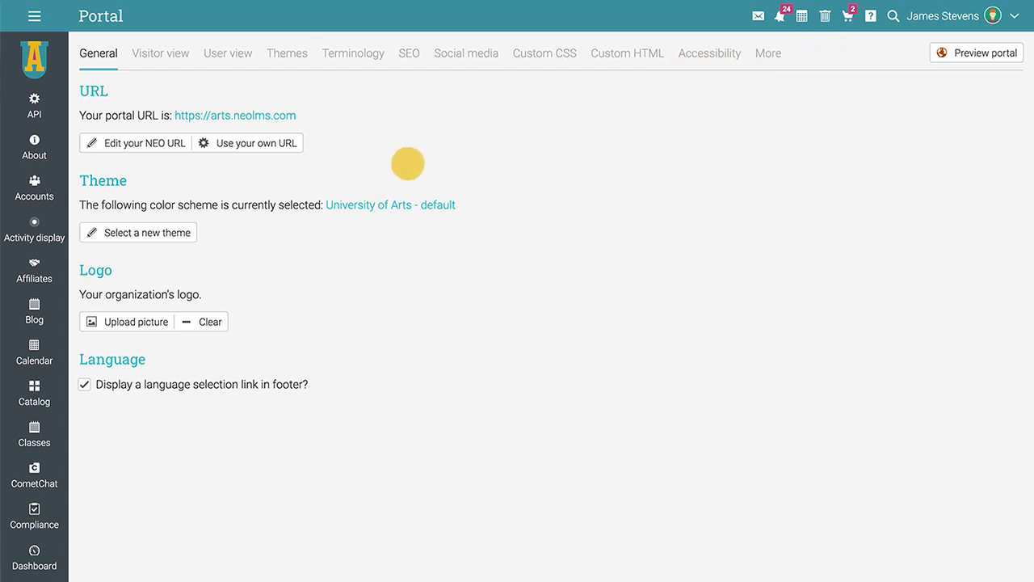
left_click(142, 232)
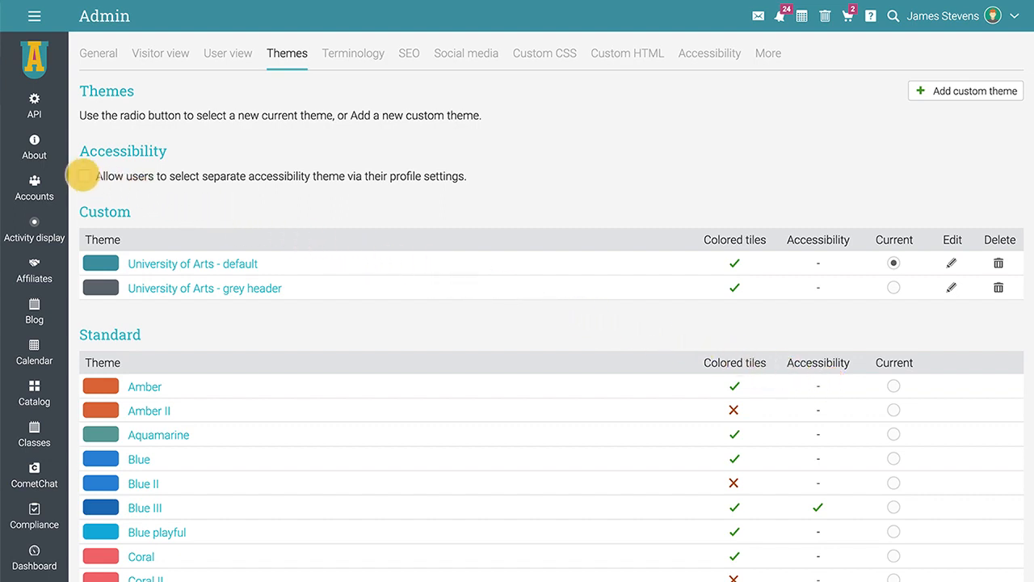
left_click(84, 175)
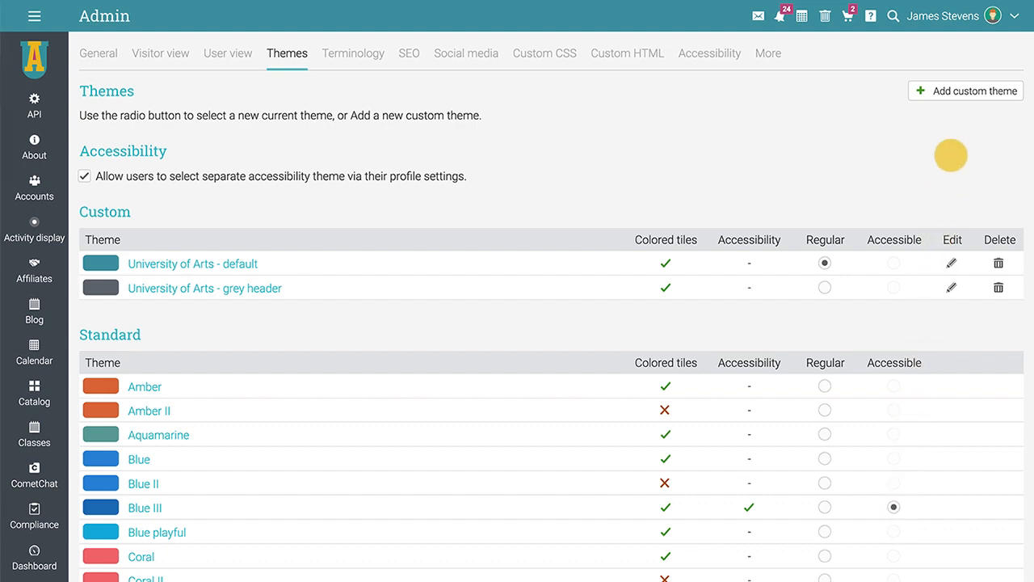
Start a custom theme and set its top bar background color to #2B559D
left_click(960, 92)
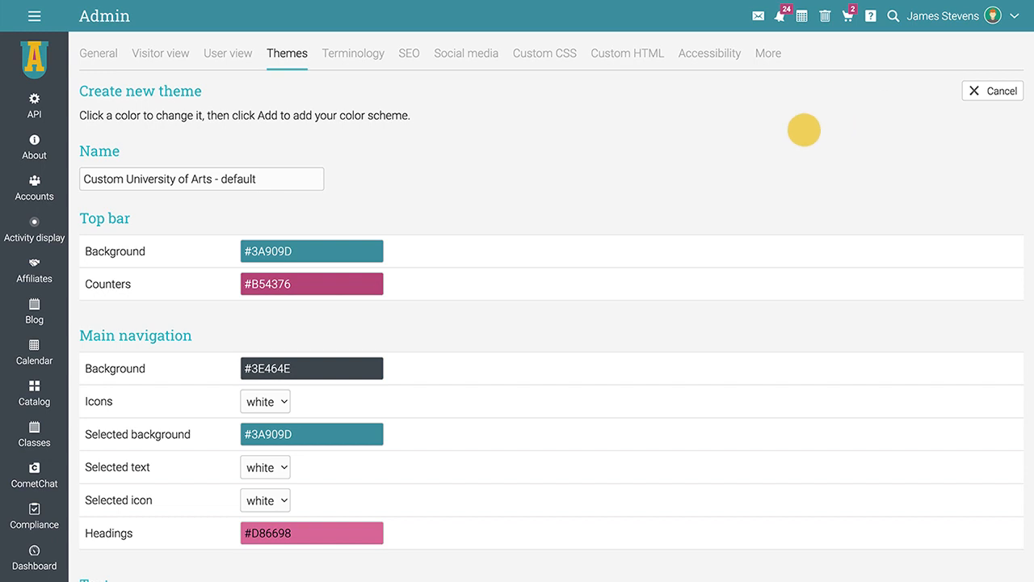
left_click(318, 251)
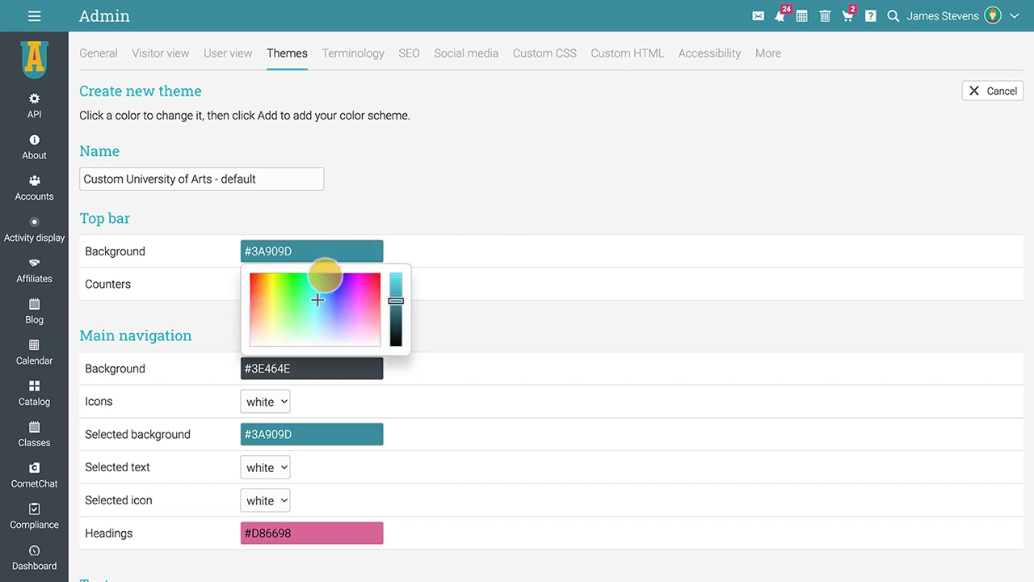
left_click(329, 291)
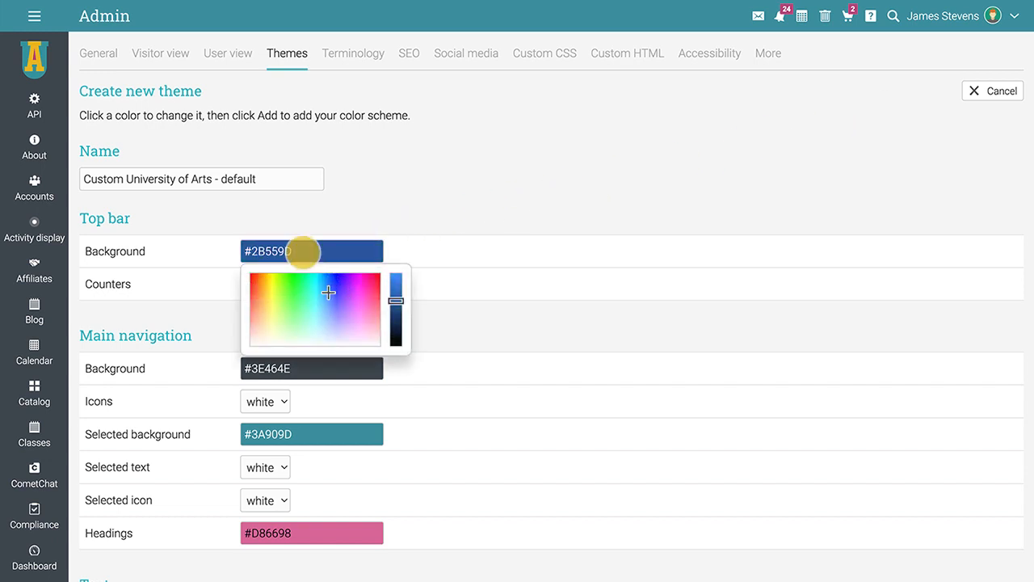
Try the Simple portal type for the visitor view and inspect its login page editor before restoring Full on all devices
left_click(158, 53)
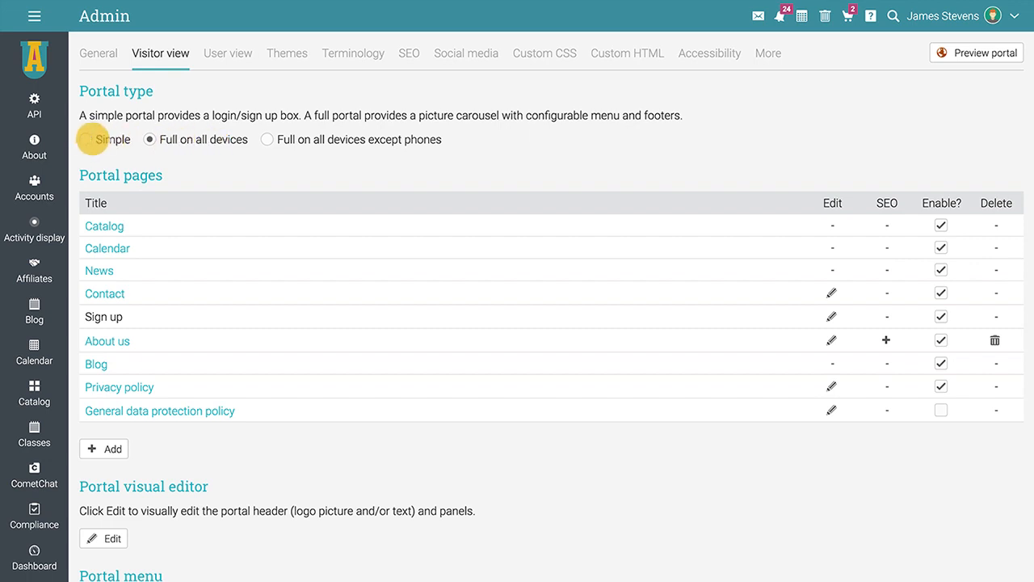
left_click(85, 139)
left_click(105, 227)
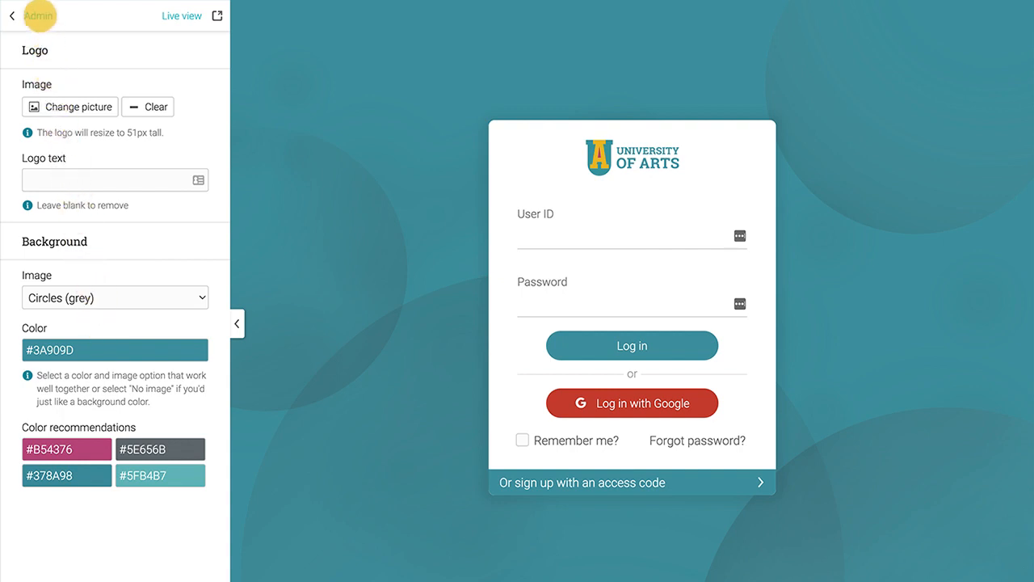
left_click(38, 15)
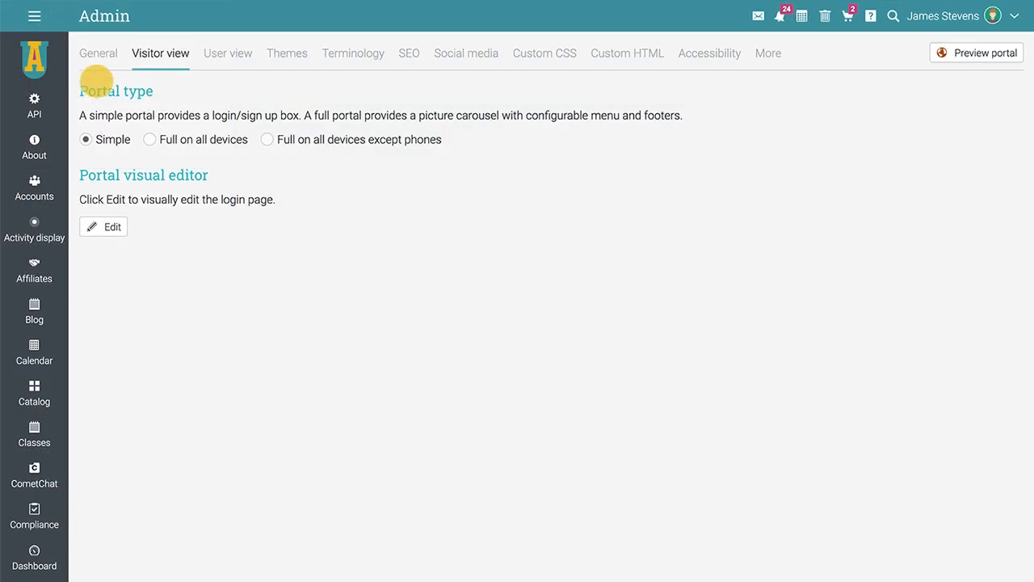
left_click(148, 139)
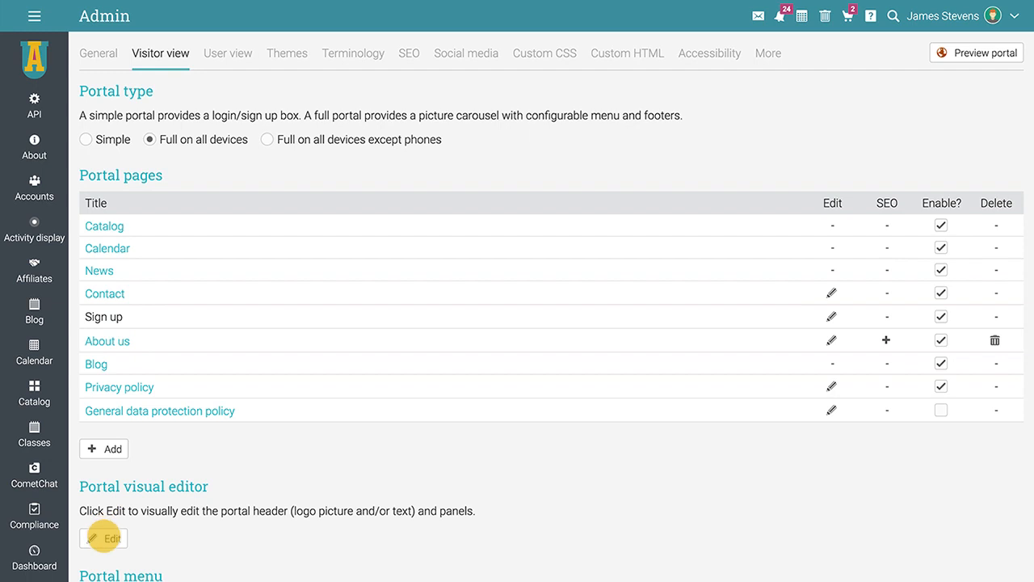
Review the header options in the portal visual editor and return to the visitor view settings
left_click(103, 538)
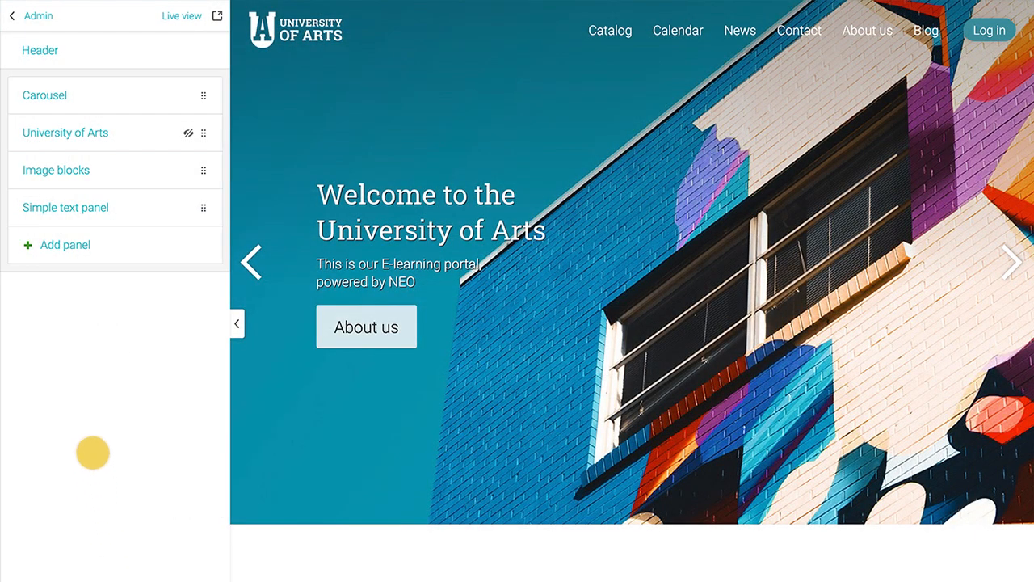
left_click(39, 53)
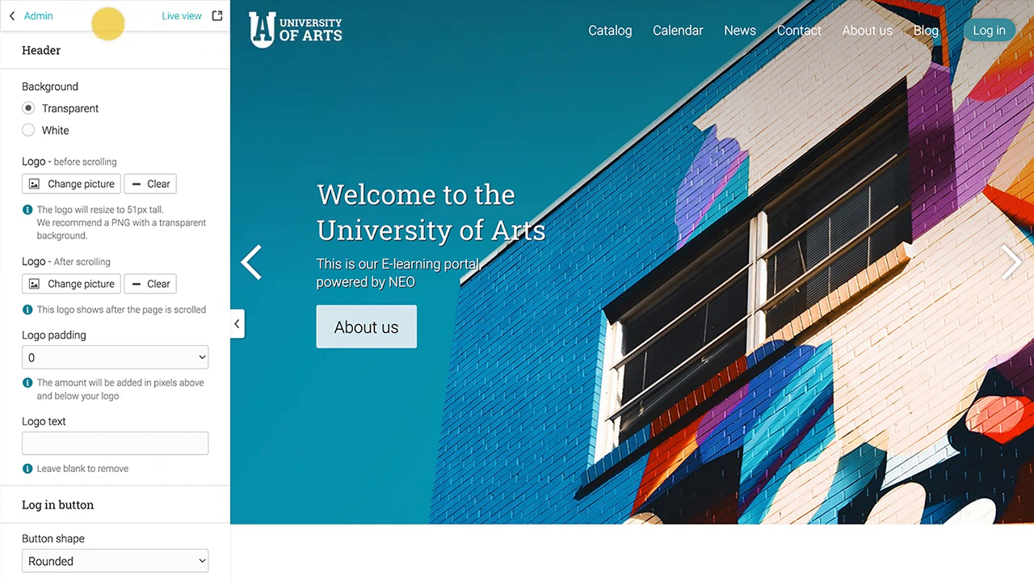
left_click(36, 17)
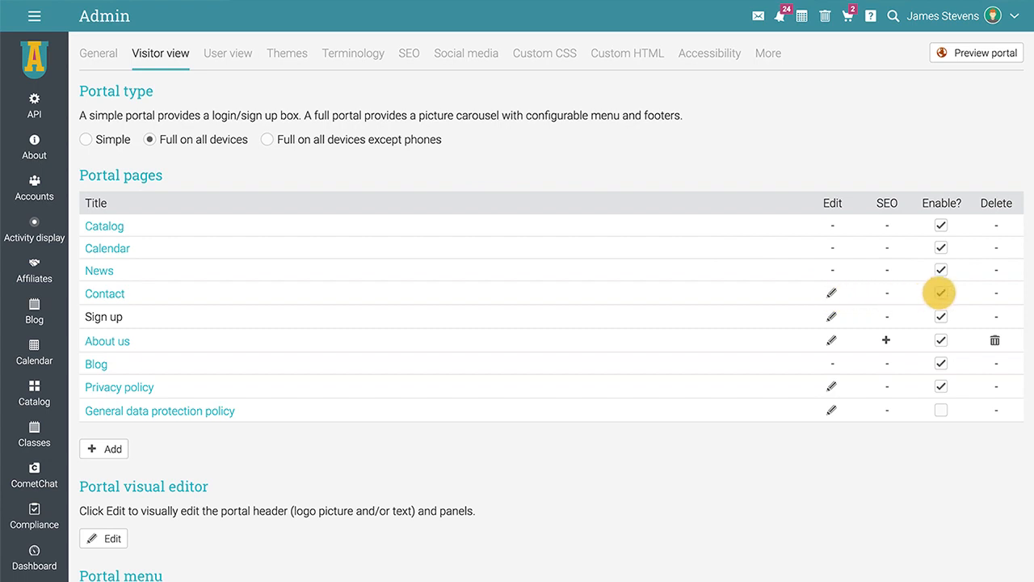
Open the portal visual editor and review the types of panel that can be added
left_click(103, 538)
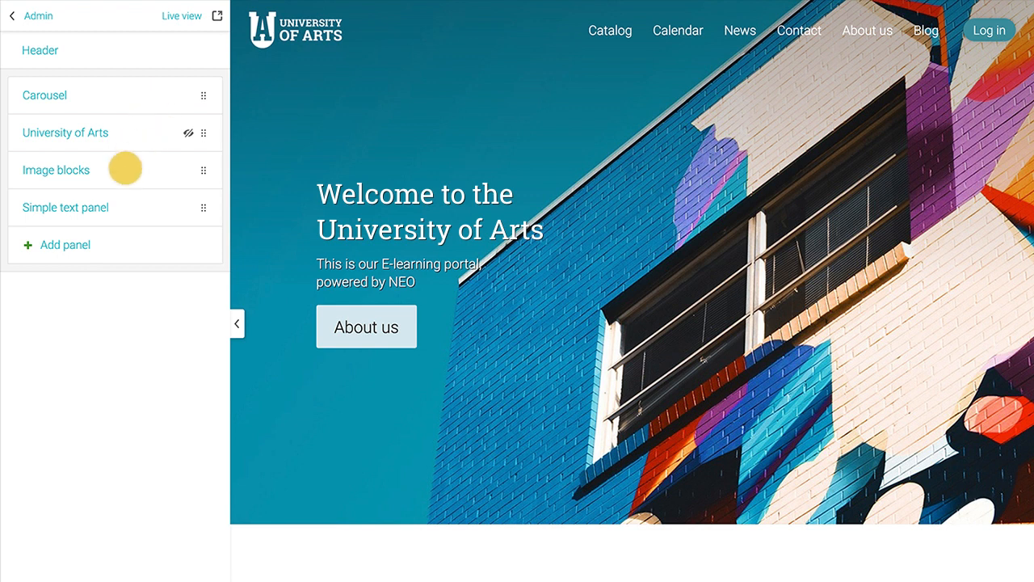
left_click(86, 244)
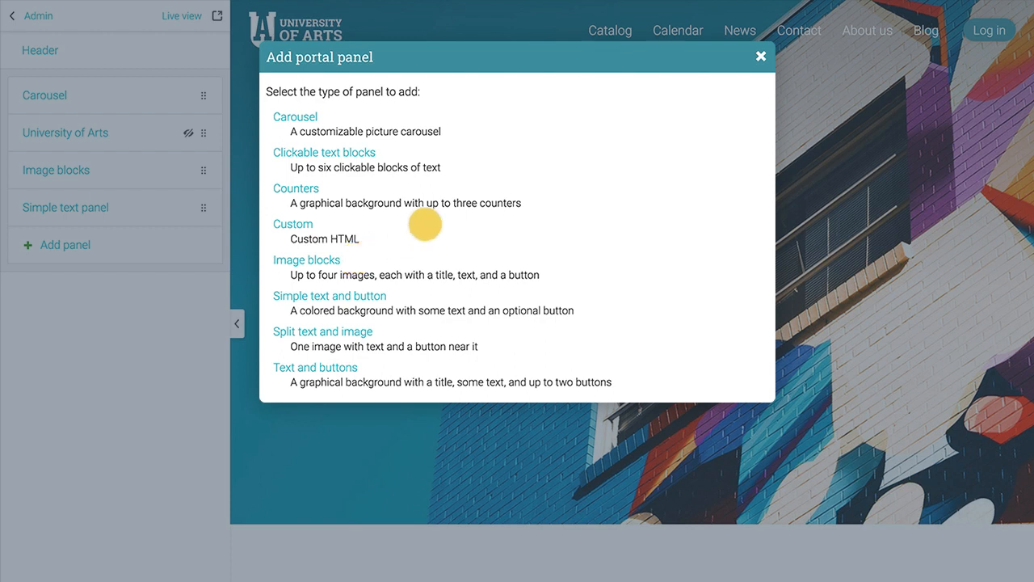
left_click(761, 56)
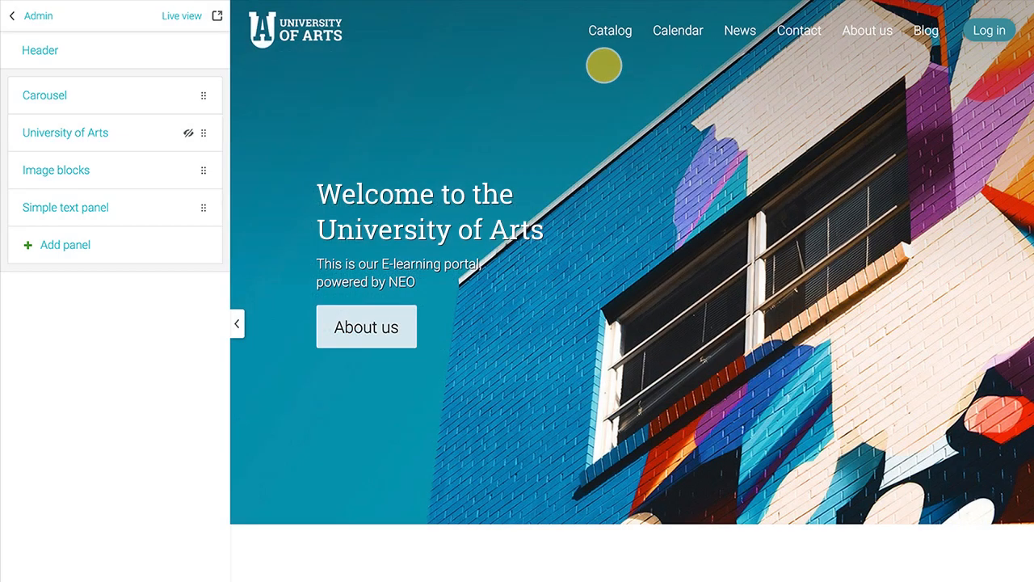
Change the heading of the first carousel slide to "Welcome to the University of Science"
left_click(87, 96)
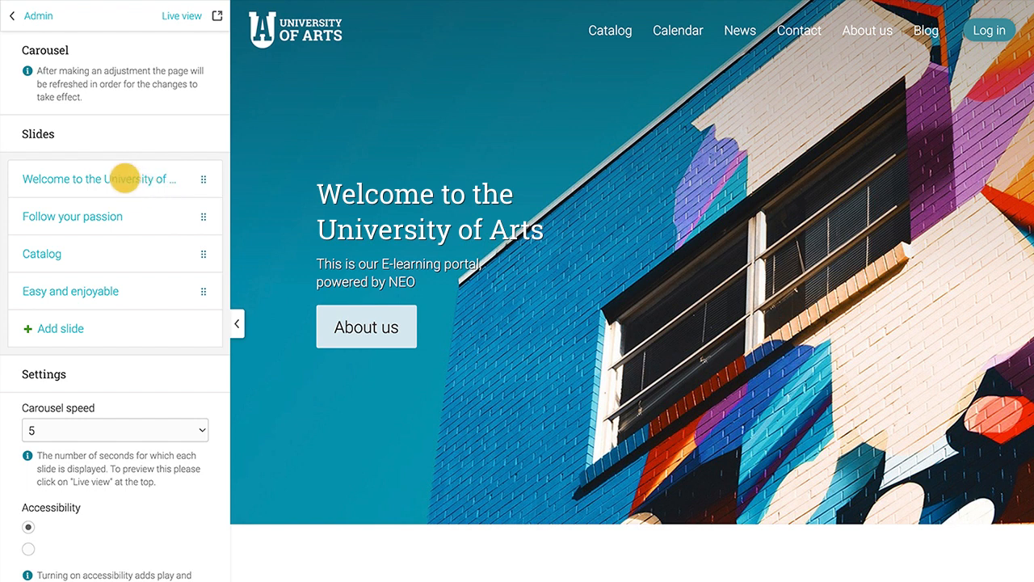
left_click(126, 177)
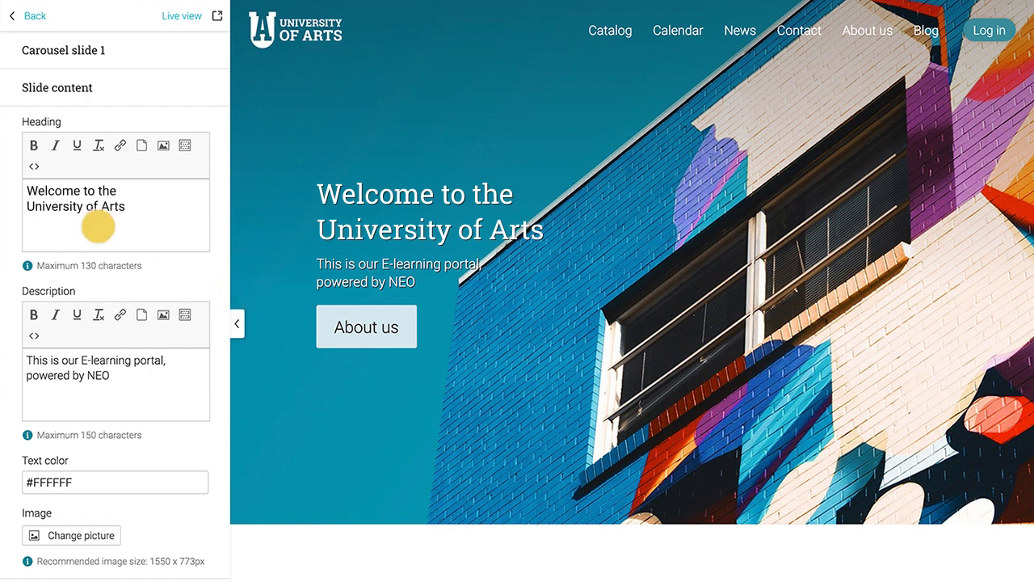
key("BackSpace")
key("BackSpace")
key("BackSpace")
key("BackSpace")
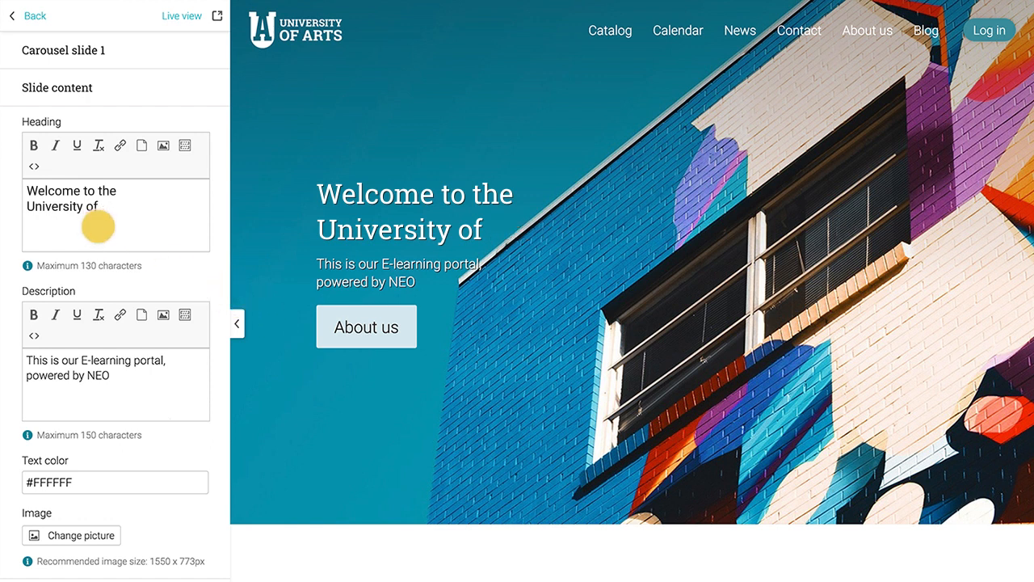
type("Science")
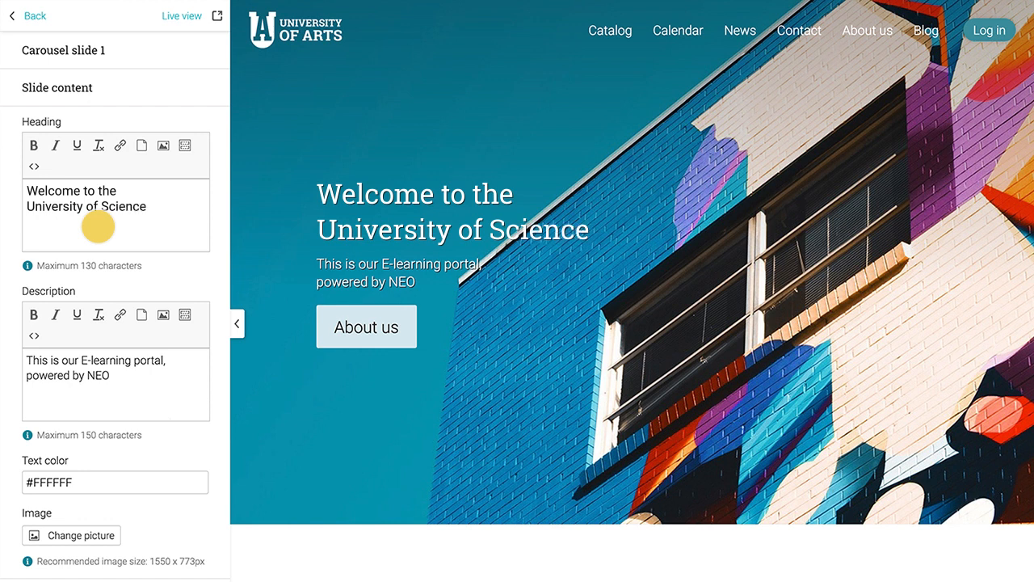
left_click(28, 14)
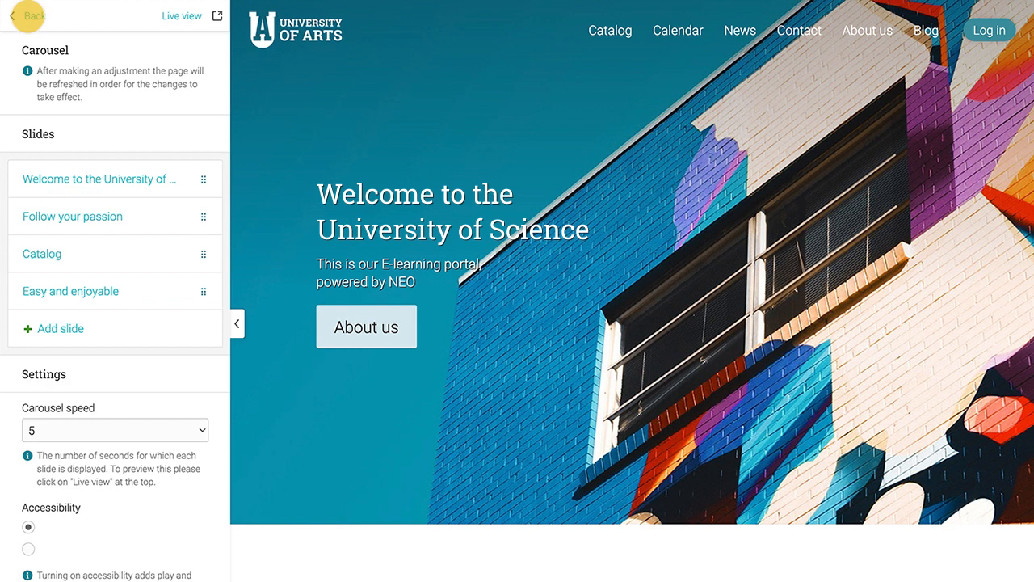
Hide the first carousel slide, the welcome slide, from the portal
mouse_move(139, 178)
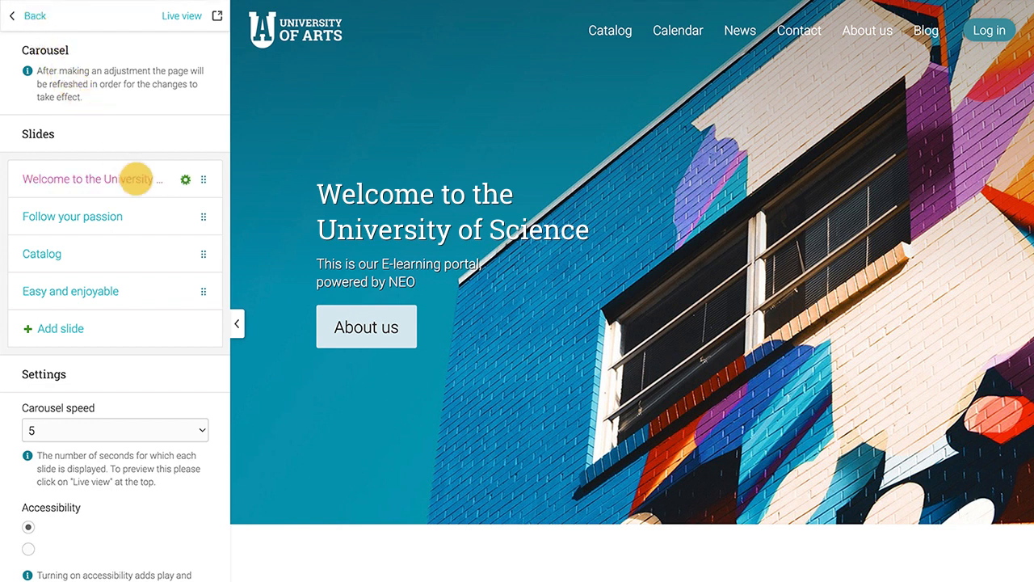
left_click(185, 178)
left_click(131, 196)
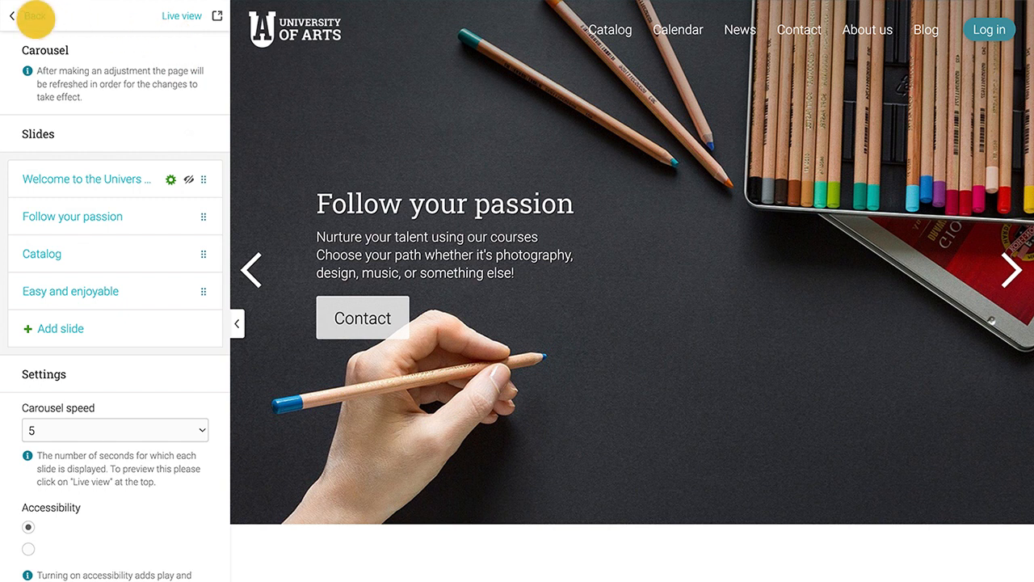
Move the Image blocks panel below the Simple text panel and return to the visitor view settings
left_click(35, 16)
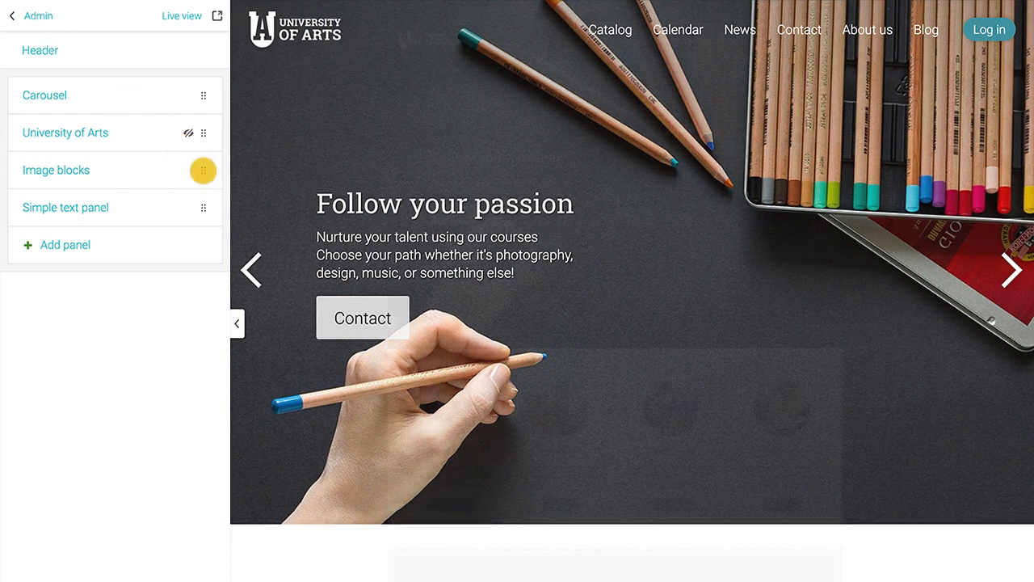
left_click_drag(203, 169, 203, 207)
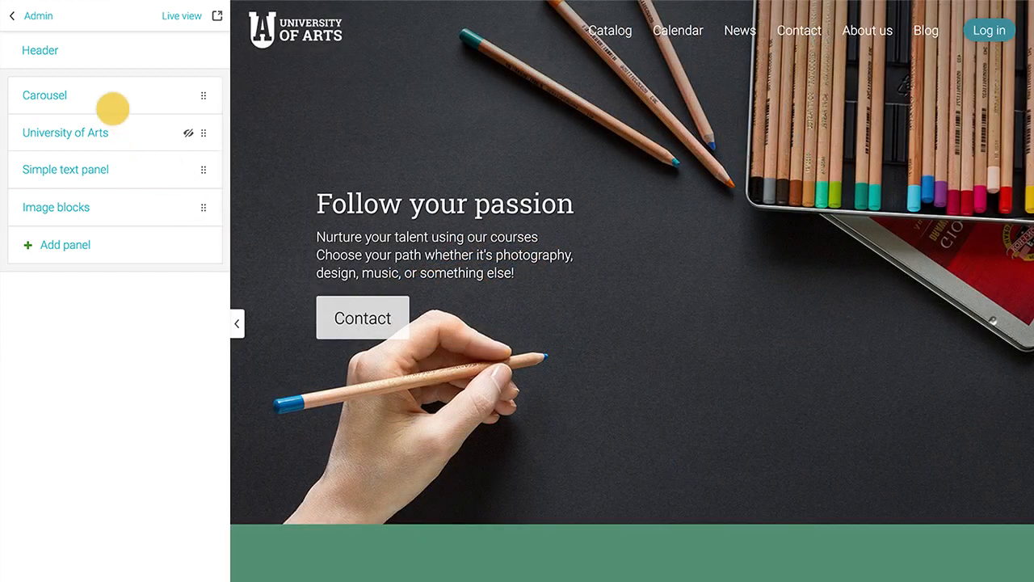
left_click(33, 18)
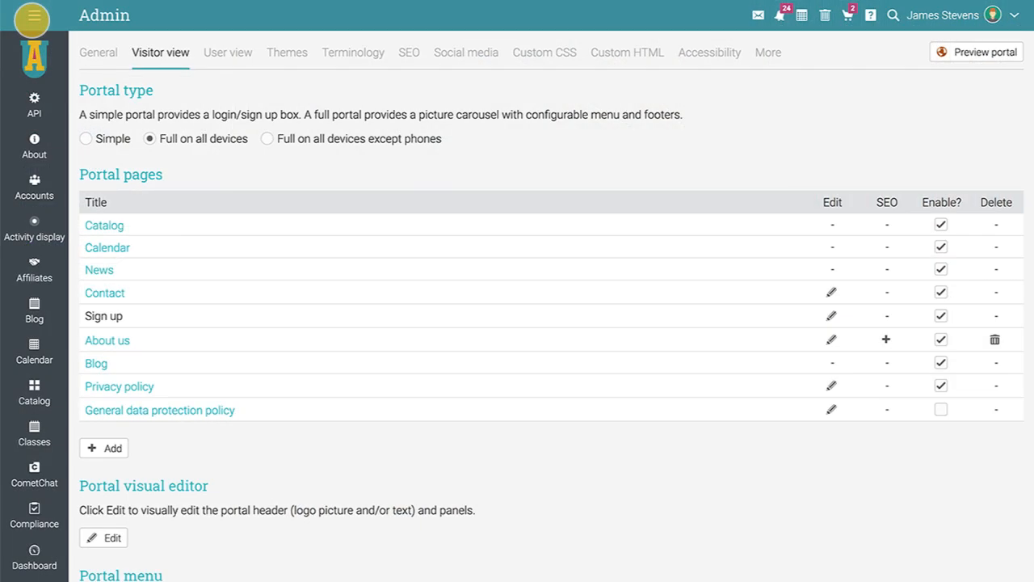
Review the portal panels and portal footers in the visitor view settings
scroll(32, 18, "down", 5)
scroll(33, 21, "down", 6)
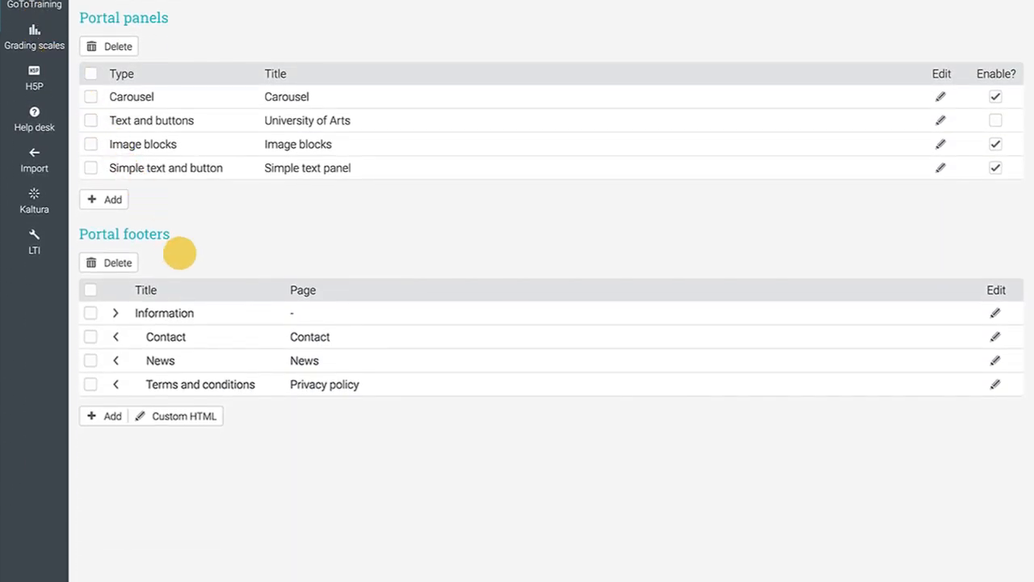
scroll(179, 254, "up", 10)
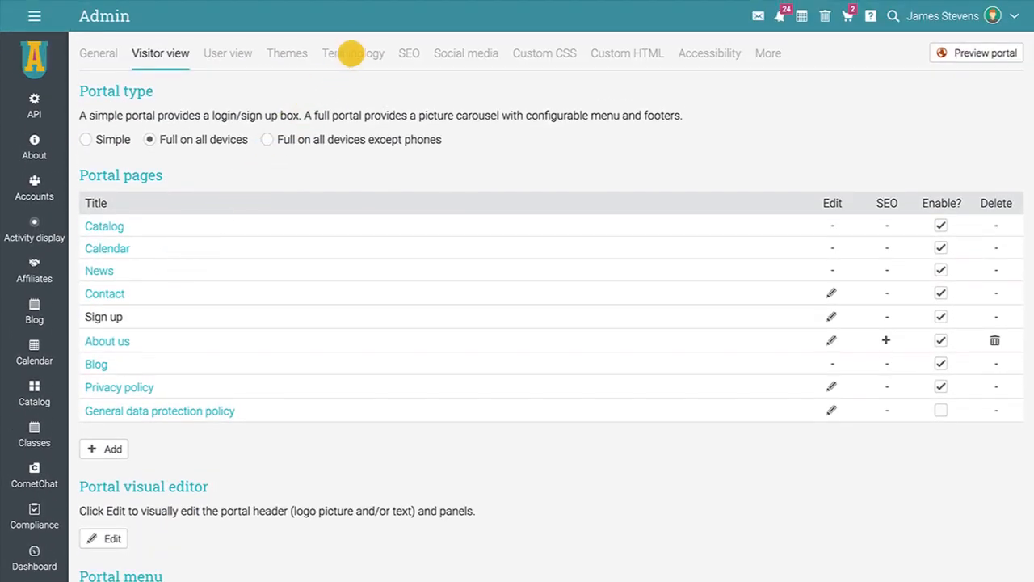
Add a terminology substitution that replaces "course" with "class"
left_click(351, 55)
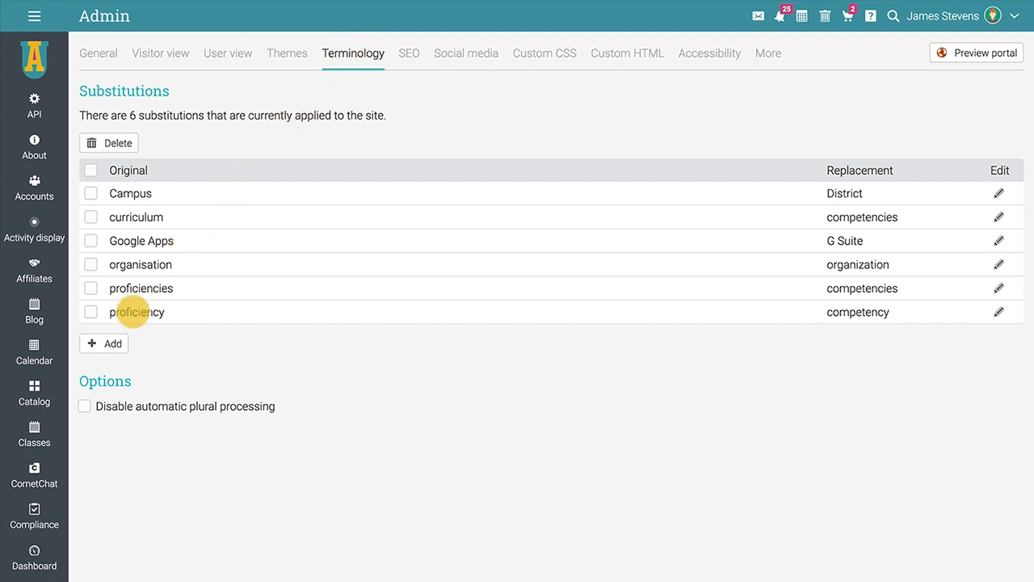
left_click(105, 344)
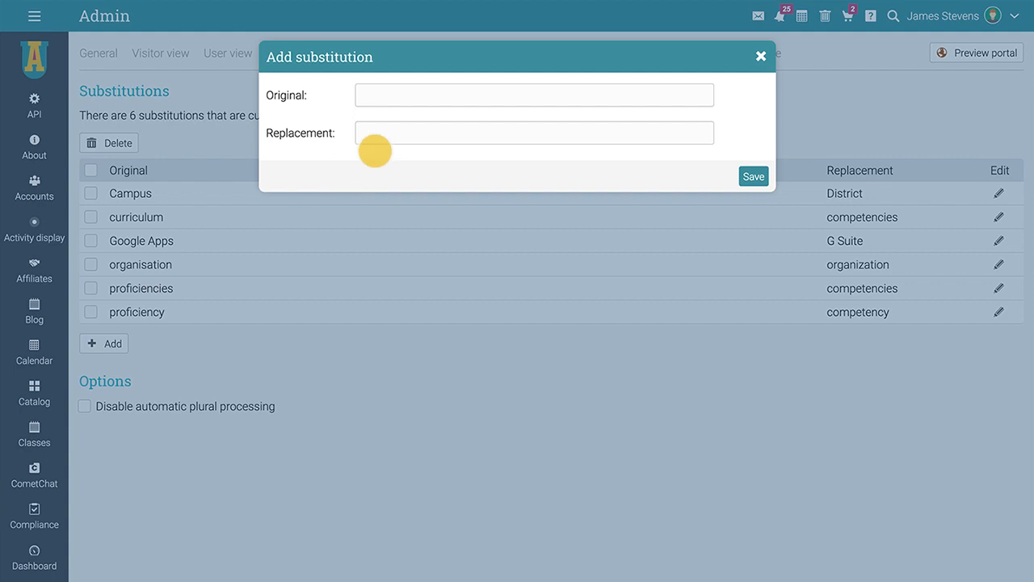
left_click(451, 97)
type("course")
left_click(447, 129)
type("class")
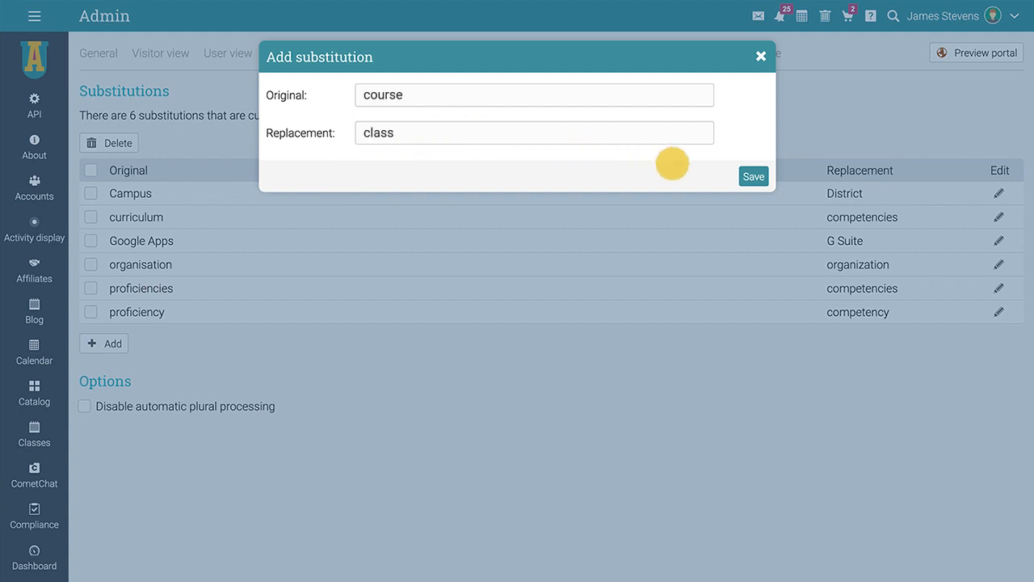
left_click(750, 176)
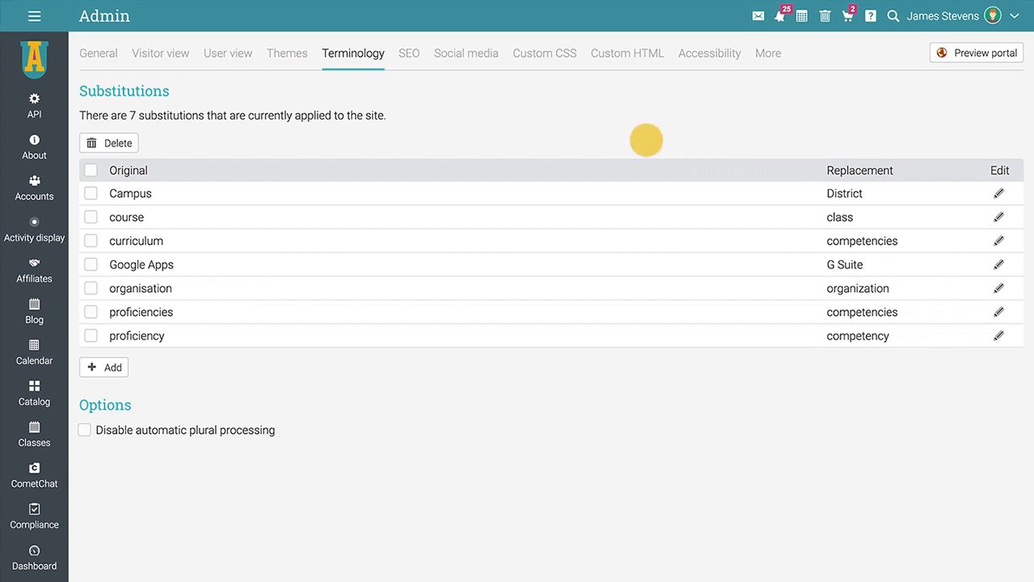
Enable search engine indexing in the portal's SEO settings
left_click(407, 54)
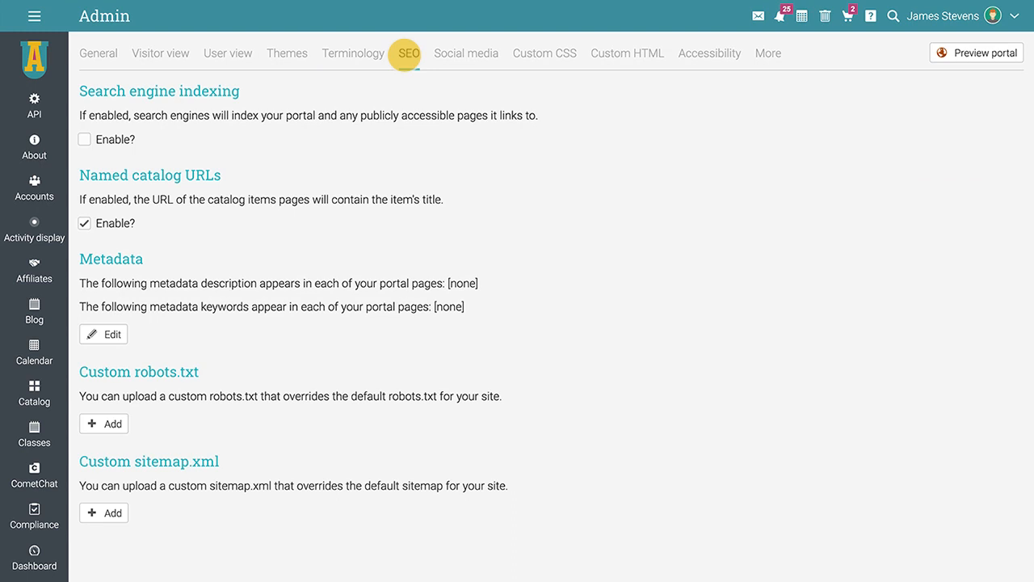
left_click(84, 139)
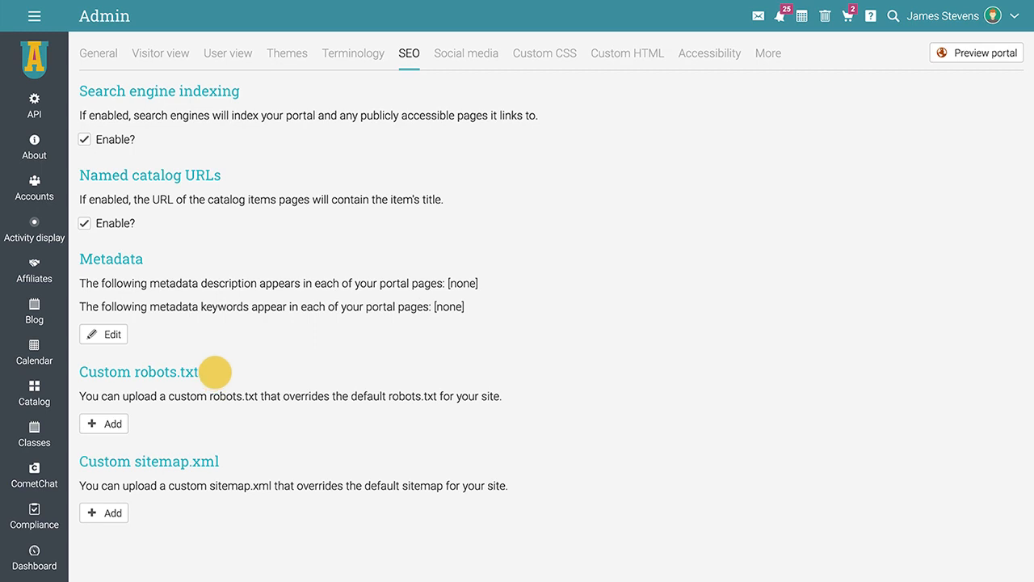
Review the portal's social media icons and open the additional portal settings
left_click(468, 55)
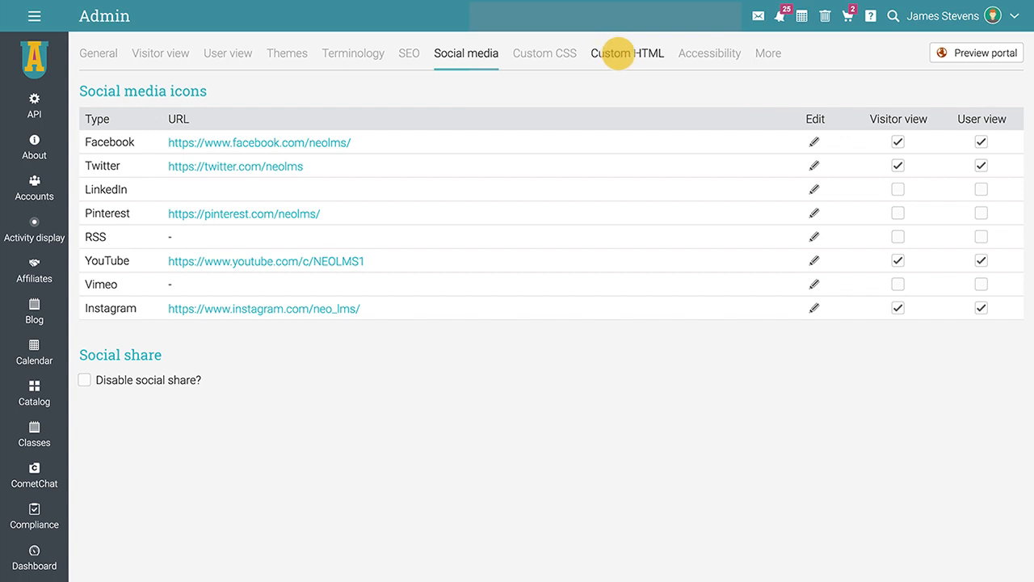
left_click(767, 53)
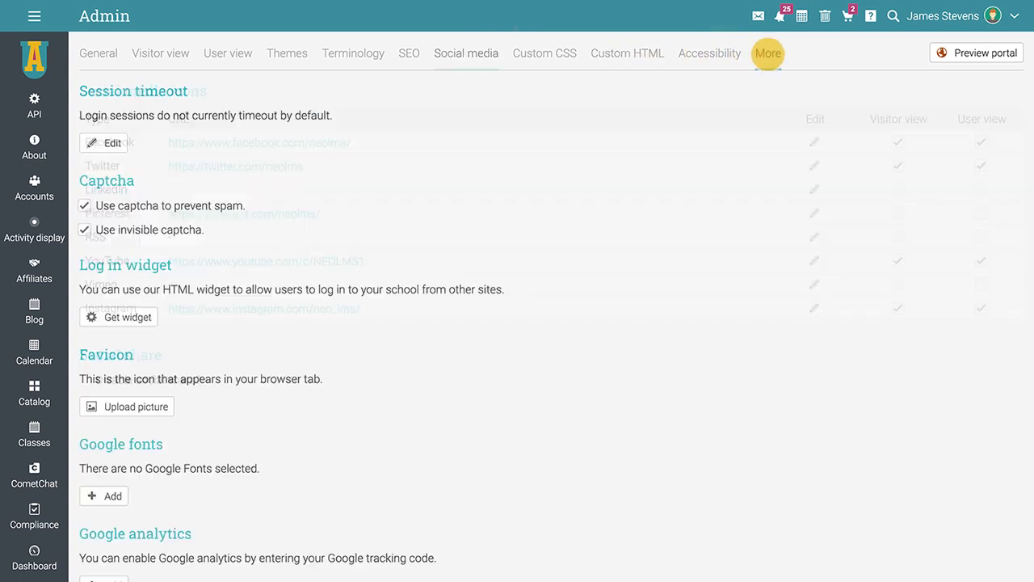